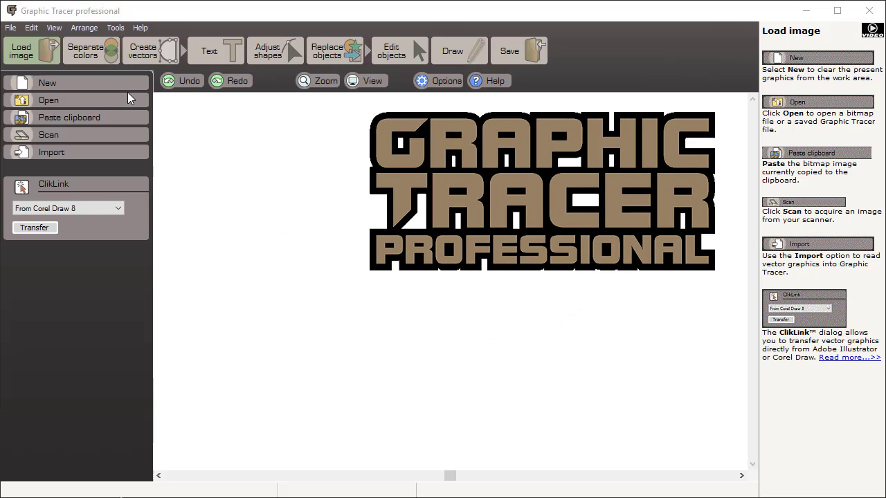
# Step: Open the Tiny-League.gif sample logo from the Samples folder
pyautogui.click(127, 97)
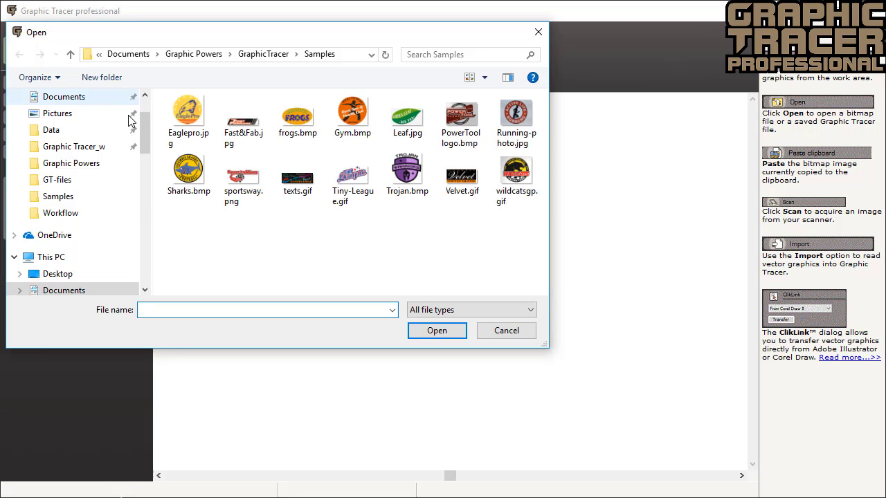
pyautogui.doubleClick(344, 183)
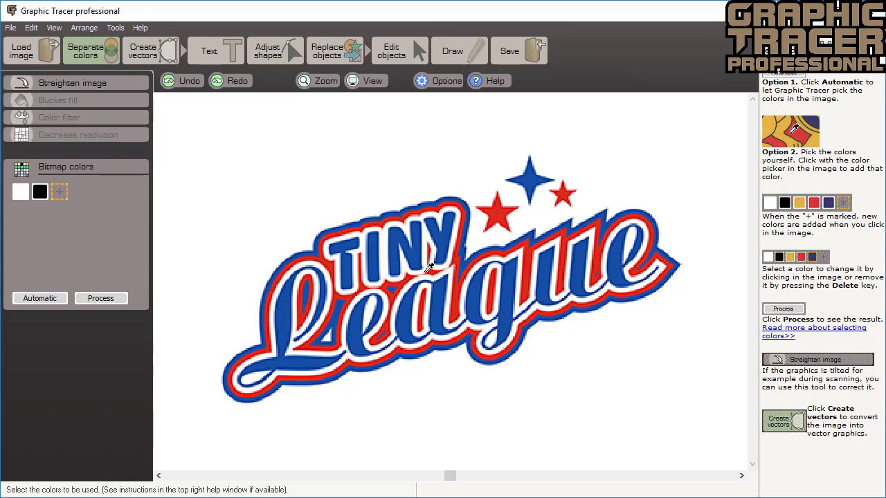
# Step: Auto-detect the logo's colours, delete the pink swatch, and process to white, blue and red
pyautogui.scroll(3, 429, 269)
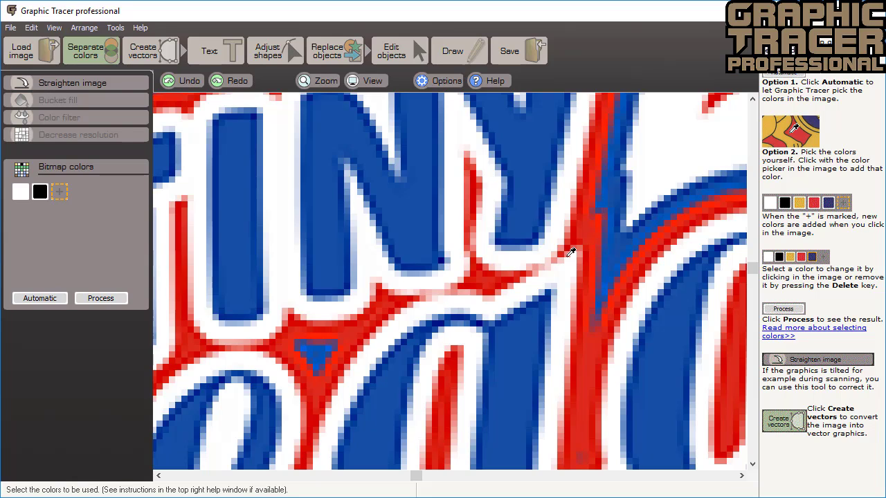
pyautogui.scroll(-2, 426, 274)
pyautogui.scroll(-3, 325, 260)
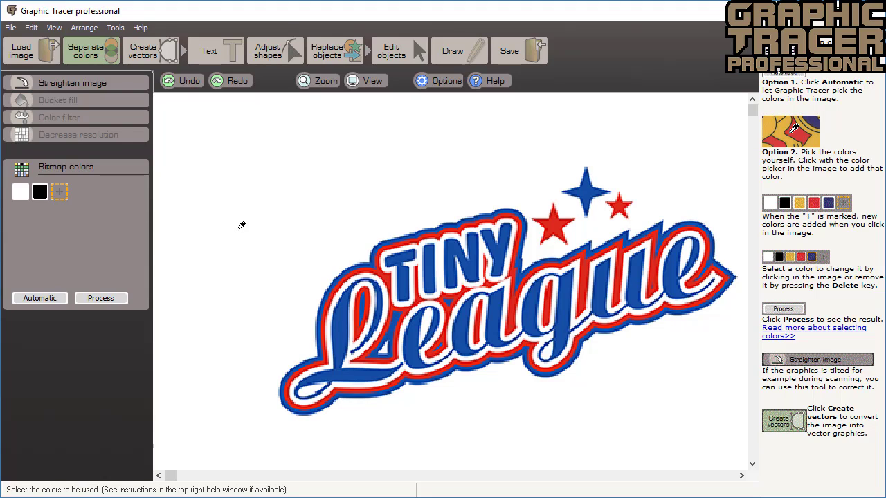
pyautogui.click(41, 298)
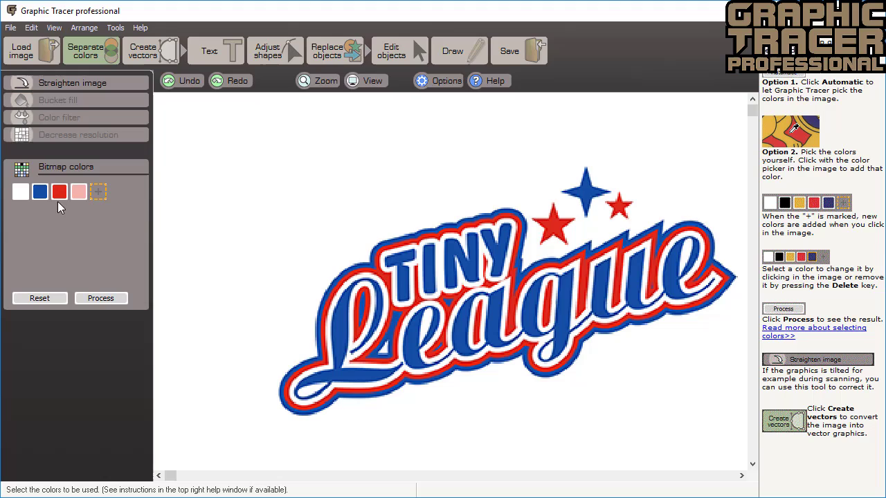
pyautogui.click(79, 193)
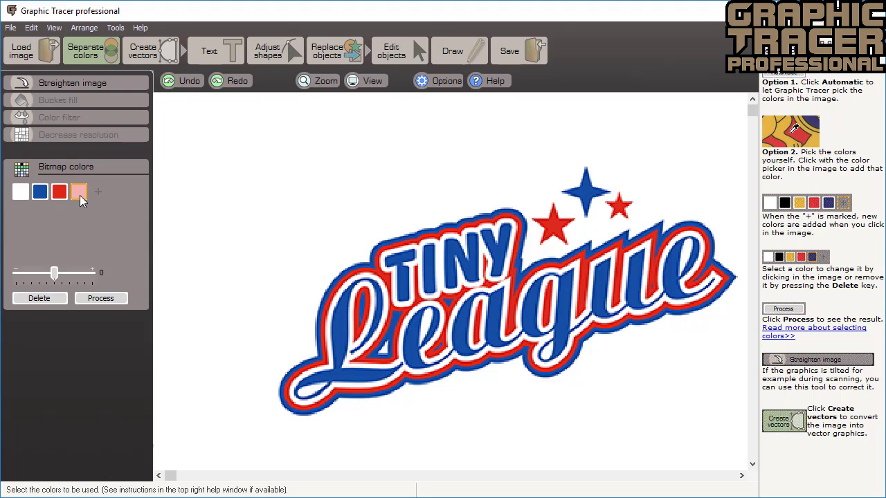
pyautogui.press('Delete')
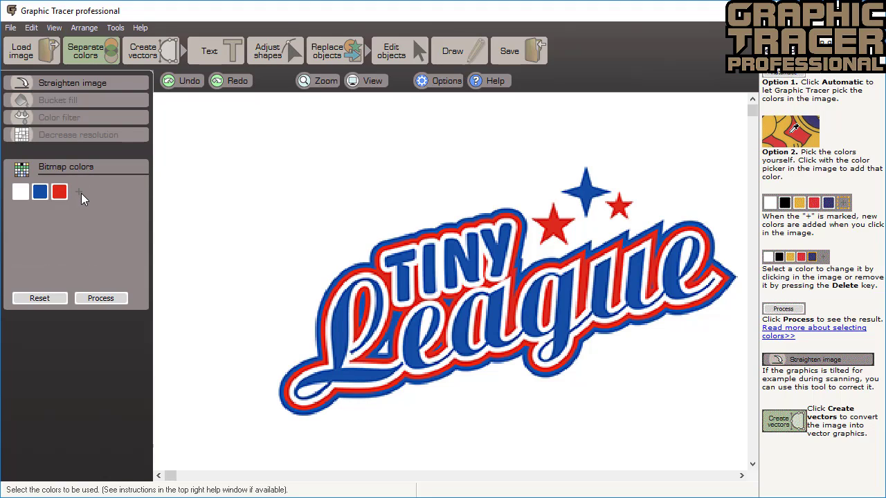
pyautogui.click(106, 298)
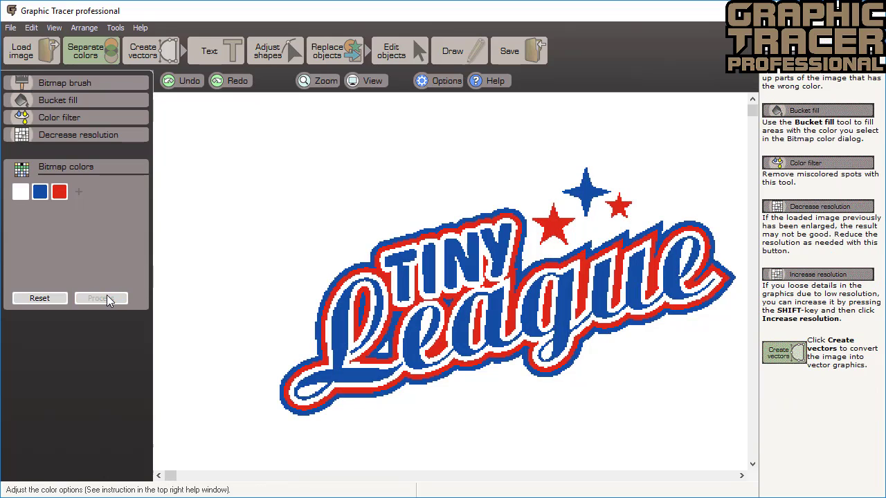
# Step: Create vectors from the three-colour logo, inspect the smoothed edges, and bring up the Text tools
pyautogui.click(153, 56)
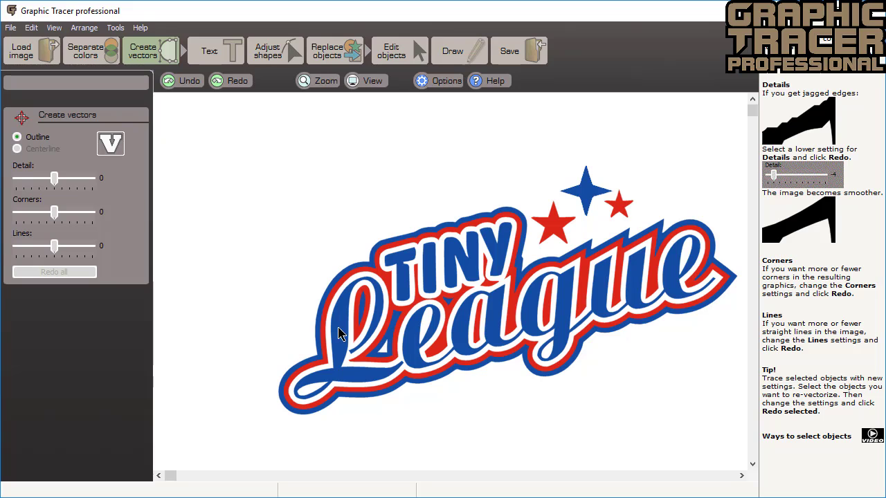
pyautogui.scroll(3, 443, 229)
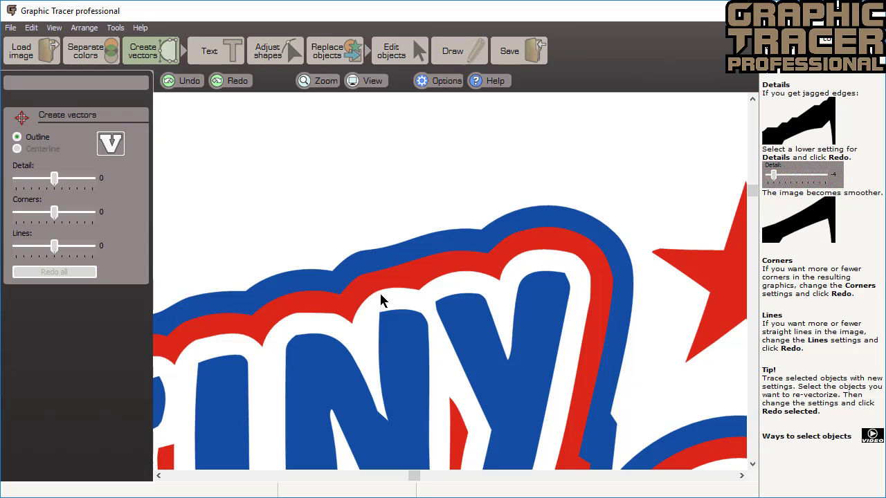
pyautogui.scroll(-2, 450, 287)
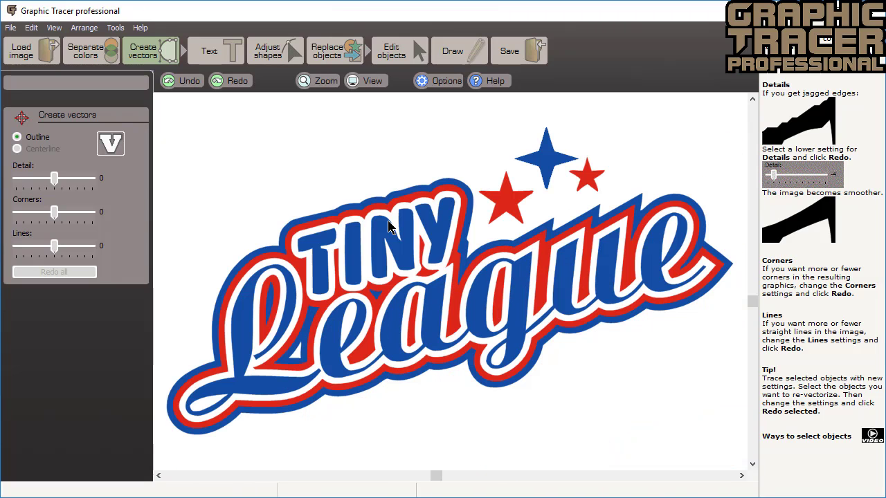
pyautogui.click(221, 50)
# Step: Select the letters T, I, N and Y of TINY for font identification
pyautogui.click(319, 252)
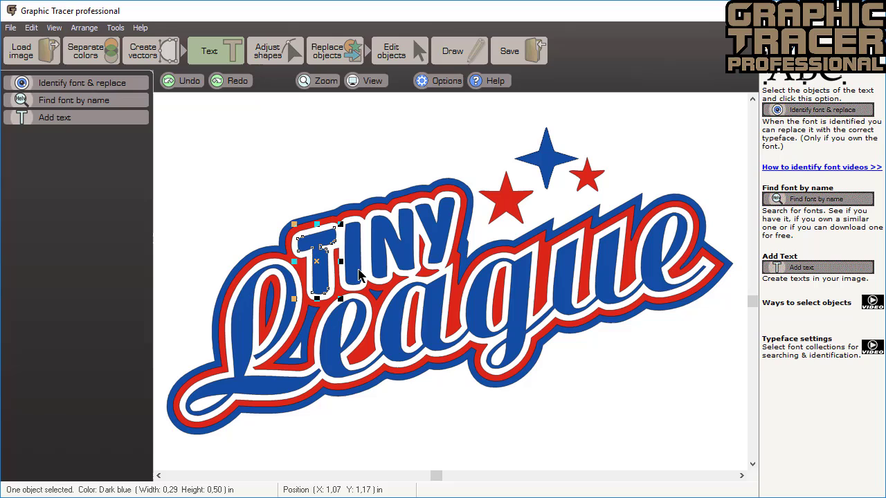
pyautogui.keyDown('shift'); pyautogui.click(358, 274); pyautogui.keyUp('shift')
pyautogui.keyDown('shift'); pyautogui.click(382, 267); pyautogui.keyUp('shift')
pyautogui.keyDown('shift'); pyautogui.click(433, 226); pyautogui.keyUp('shift')
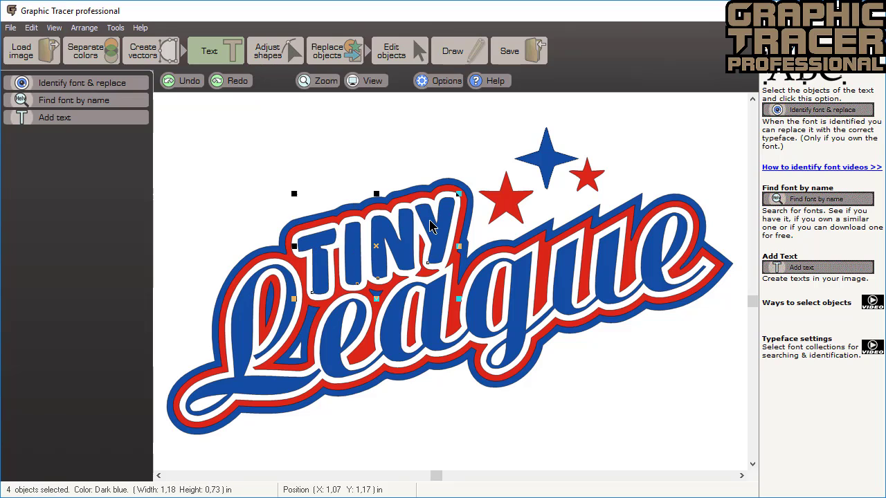
pyautogui.click(138, 83)
# Step: Mark TINY as angled text, correct the letter I, and start font matching
pyautogui.click(89, 174)
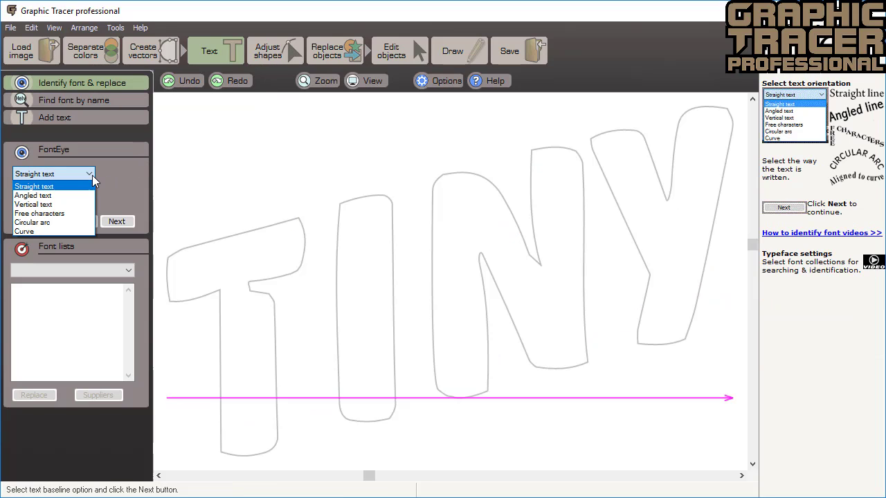
pyautogui.click(84, 192)
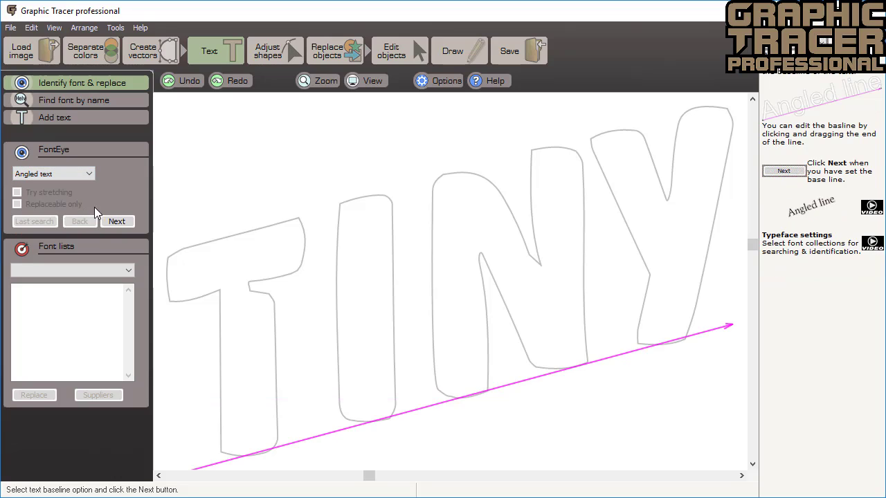
pyautogui.click(120, 223)
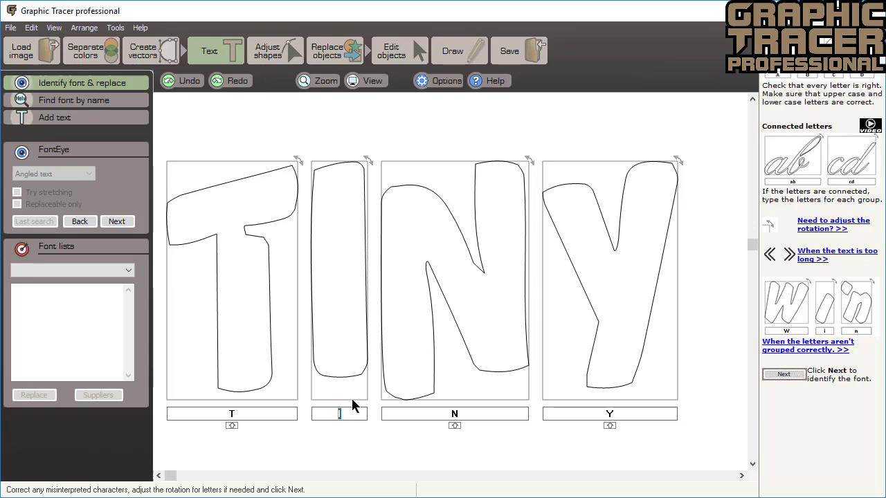
pyautogui.write('I')
pyautogui.click(126, 221)
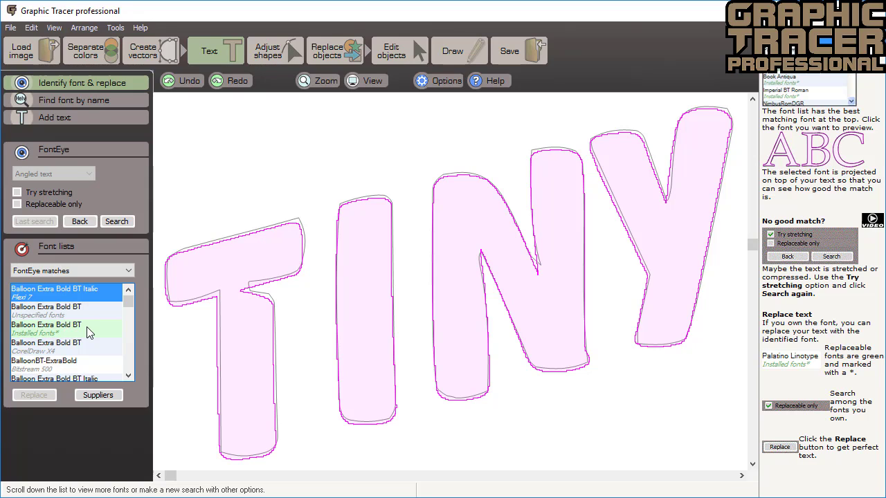
# Step: Preview installed Balloon Extra Bold BT, adjust the T's fit, and replace TINY with it
pyautogui.click(88, 333)
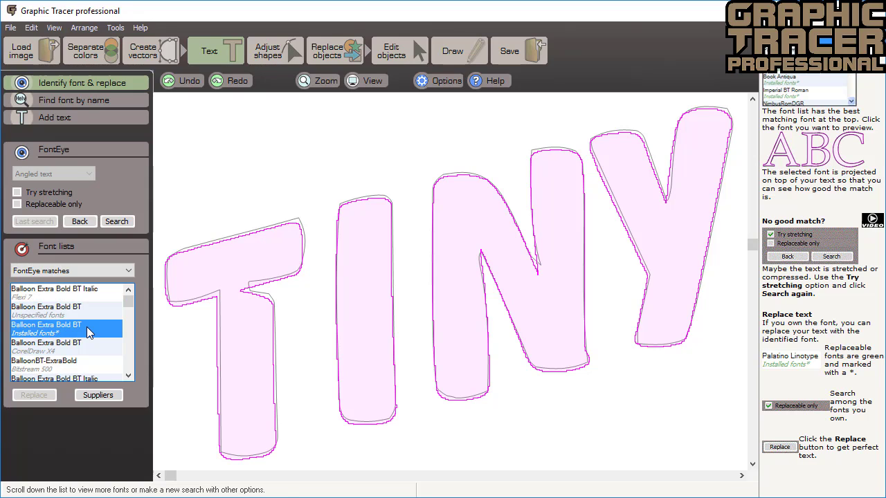
pyautogui.click(236, 358)
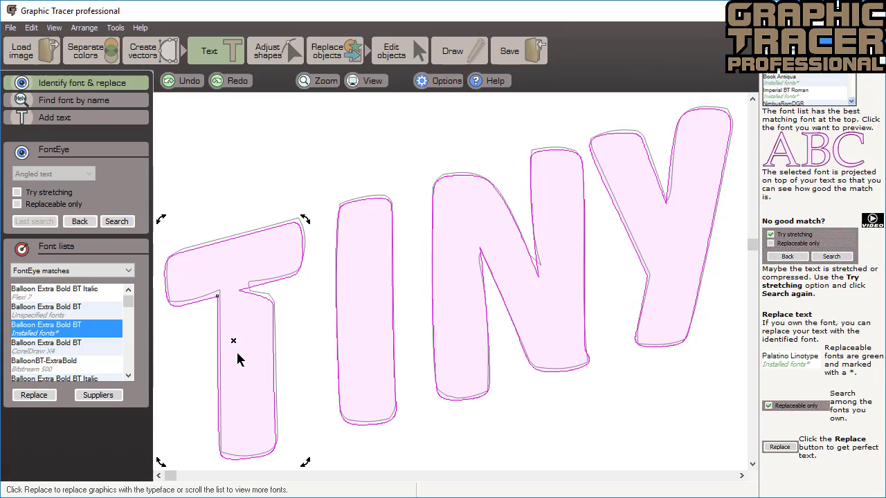
pyautogui.click(233, 340)
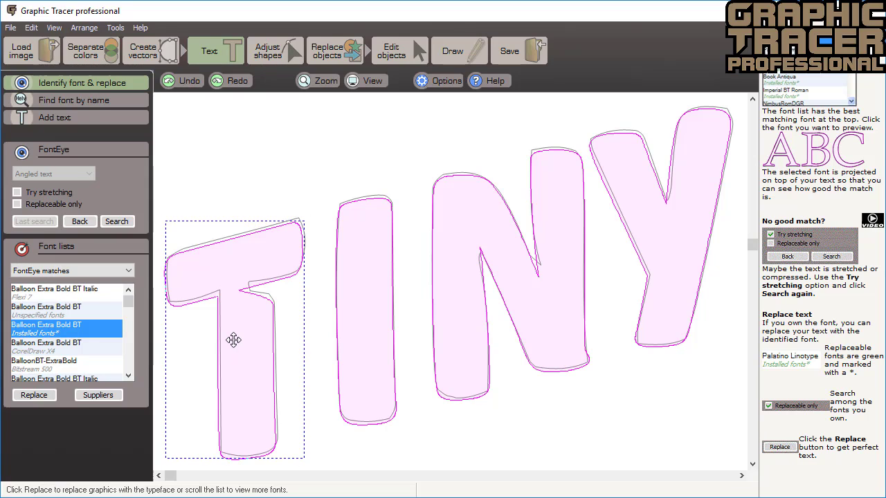
pyautogui.click(233, 339)
pyautogui.click(305, 370)
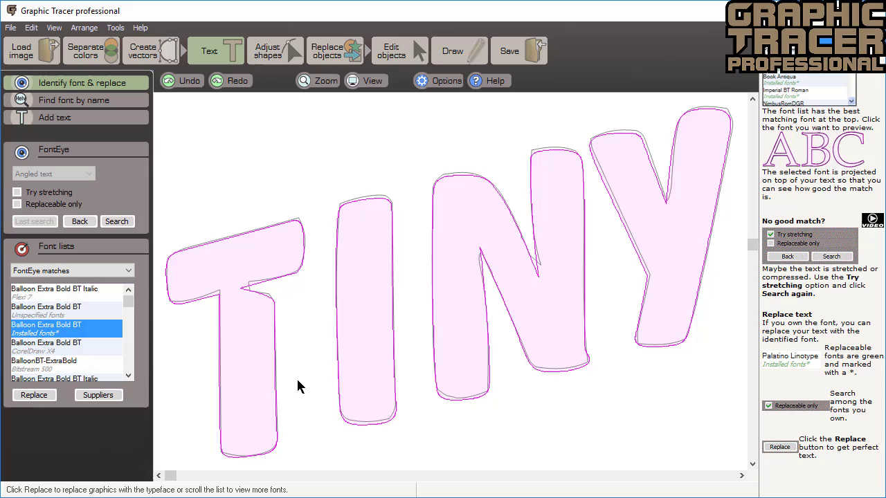
pyautogui.click(44, 397)
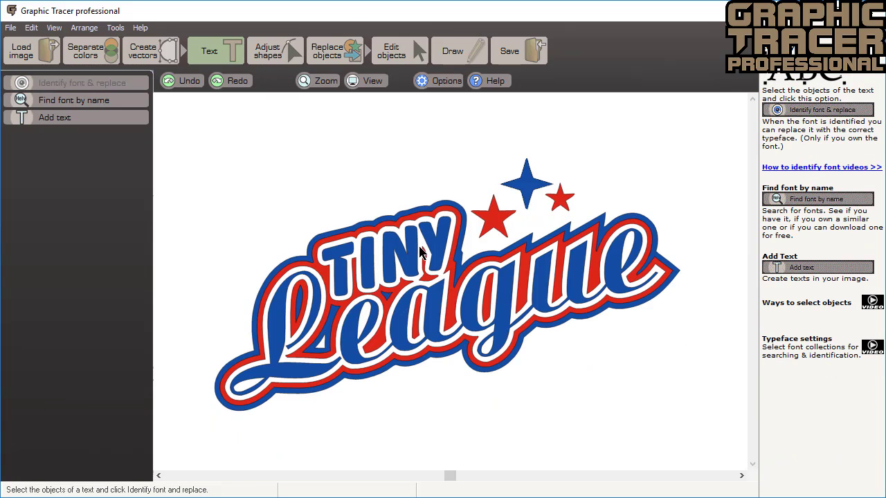
# Step: Select the League lettering, set an angled baseline aligned to the slant, and split its characters
pyautogui.click(344, 369)
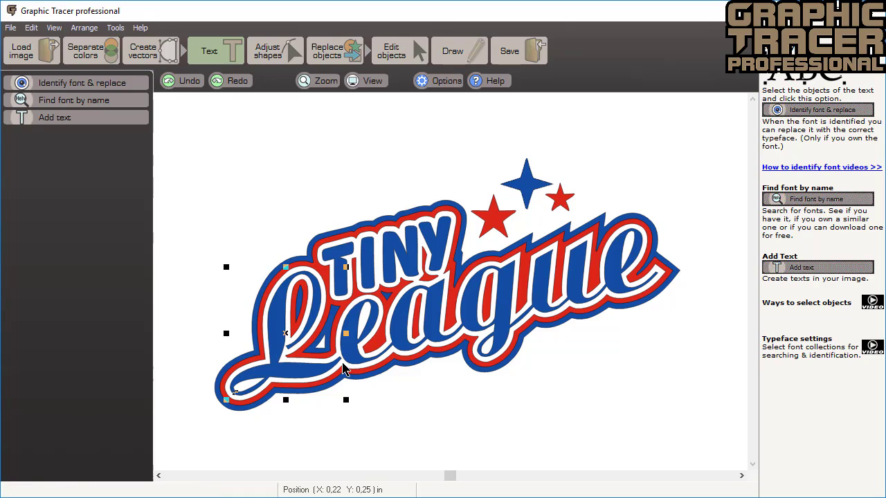
pyautogui.click(344, 368)
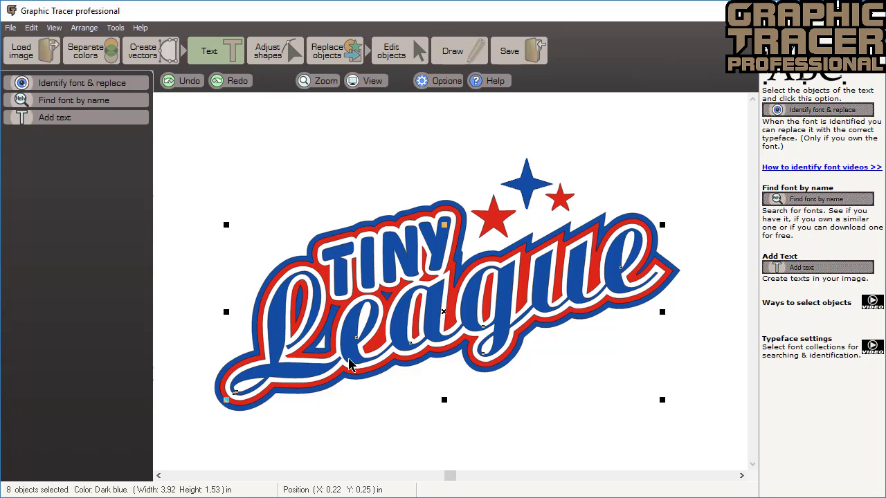
pyautogui.click(122, 85)
pyautogui.click(84, 174)
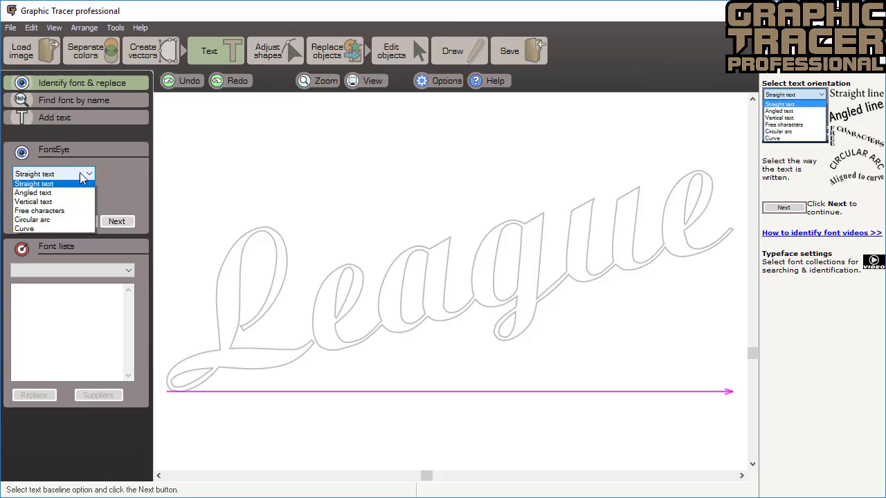
pyautogui.click(75, 193)
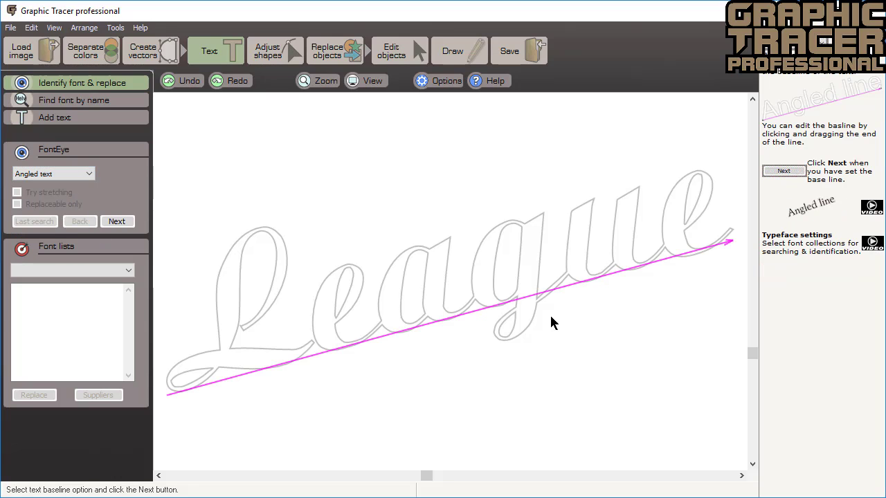
pyautogui.moveTo(732, 241); pyautogui.dragTo(735, 244)
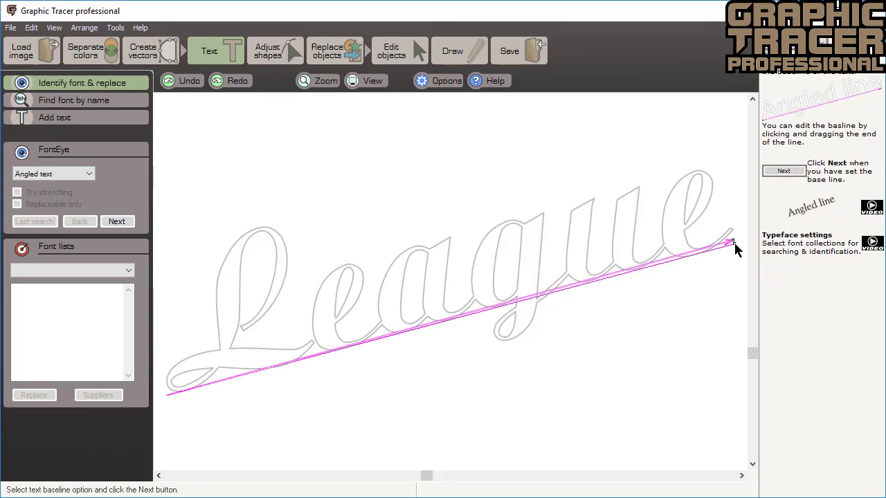
pyautogui.click(127, 221)
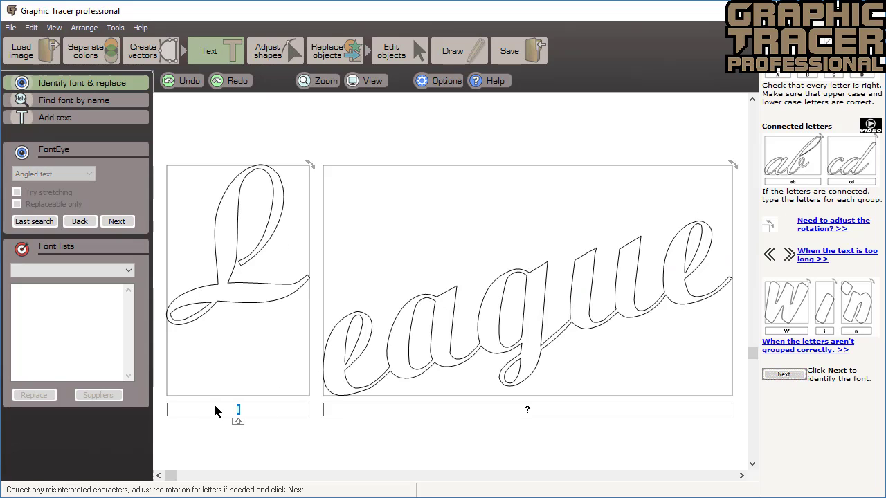
# Step: Enter the letters 'eague', match fonts, and replace League with Aritus D Bold
pyautogui.click(502, 409)
pyautogui.write('eague')
pyautogui.click(119, 223)
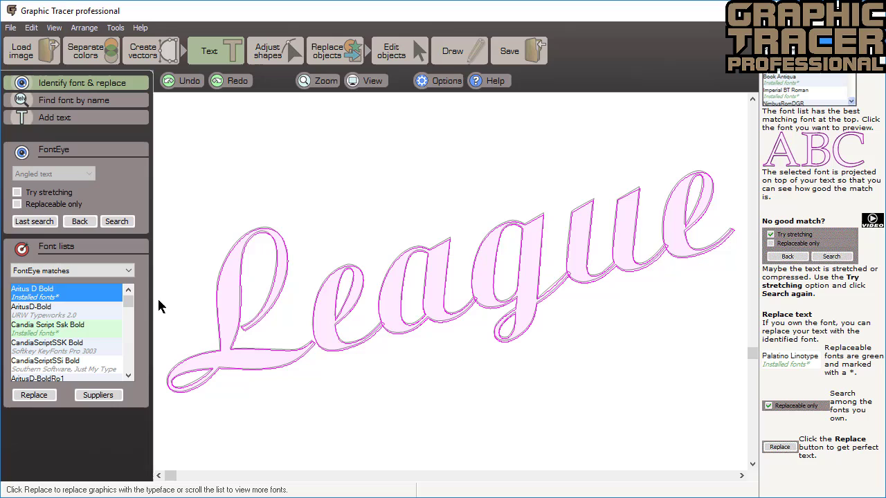
pyautogui.click(46, 397)
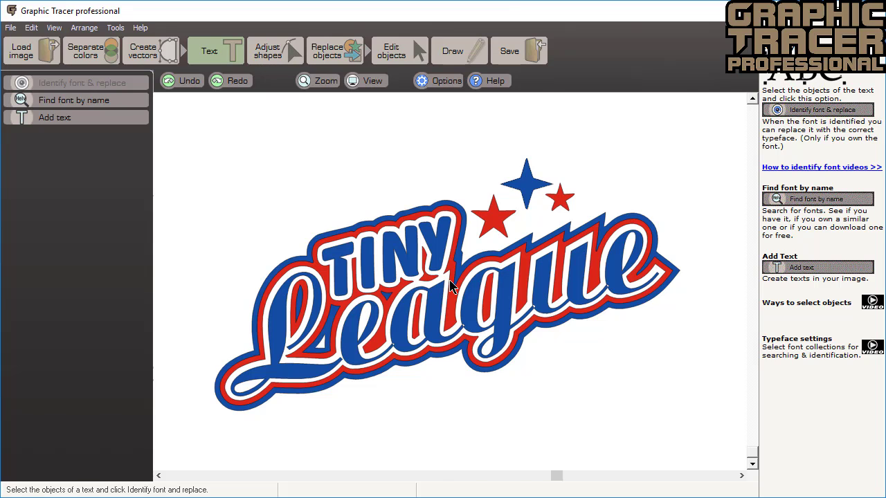
# Step: Weld the overlapping blue League pieces into one shape using Shaping > Weld
pyautogui.scroll(3, 446, 291)
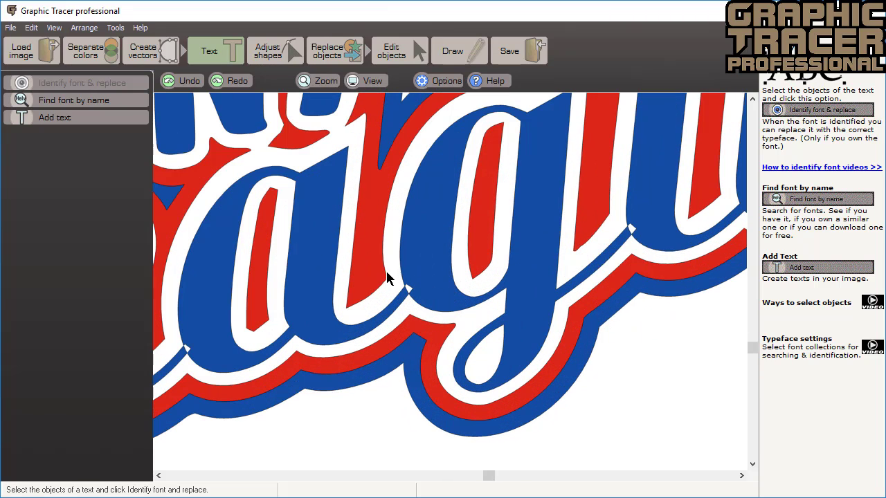
pyautogui.click(423, 297)
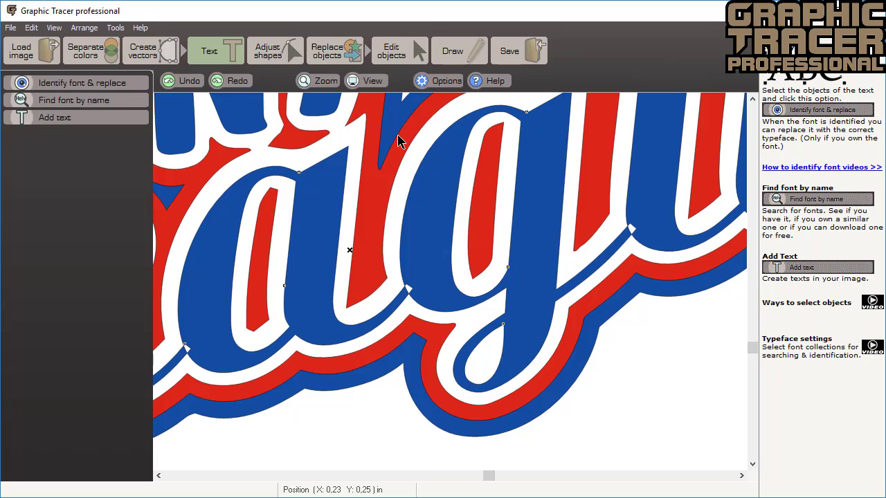
pyautogui.click(377, 52)
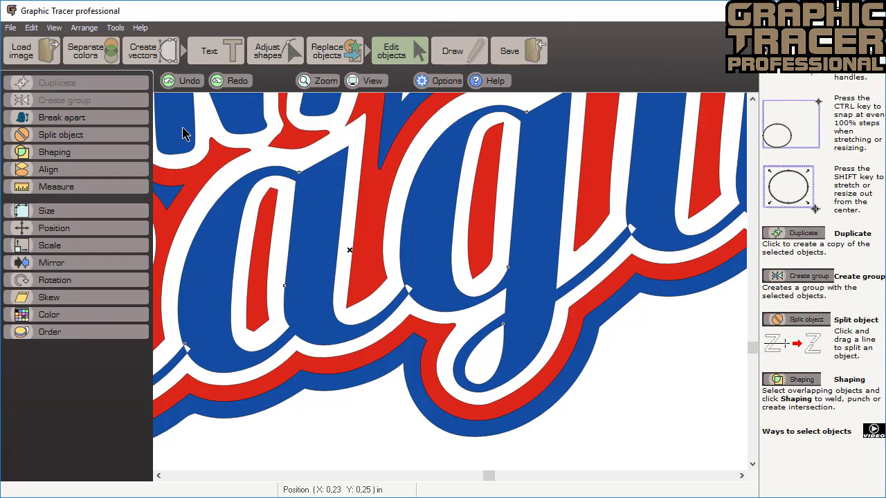
pyautogui.click(94, 152)
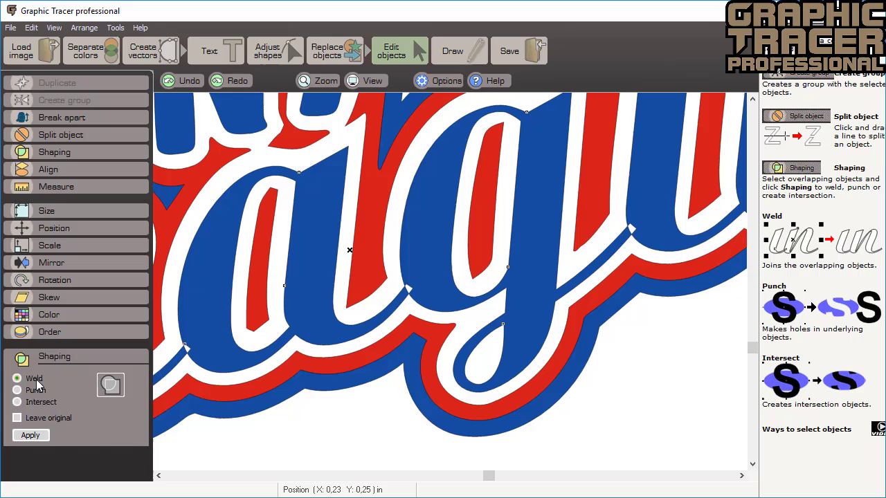
pyautogui.click(46, 440)
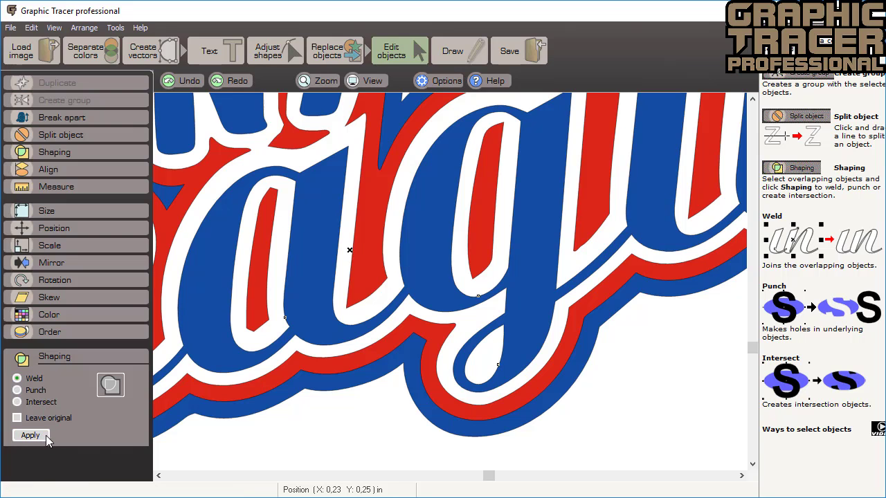
# Step: Clear the selection, then select every object in the logo
pyautogui.click(298, 436)
pyautogui.scroll(-3, 448, 277)
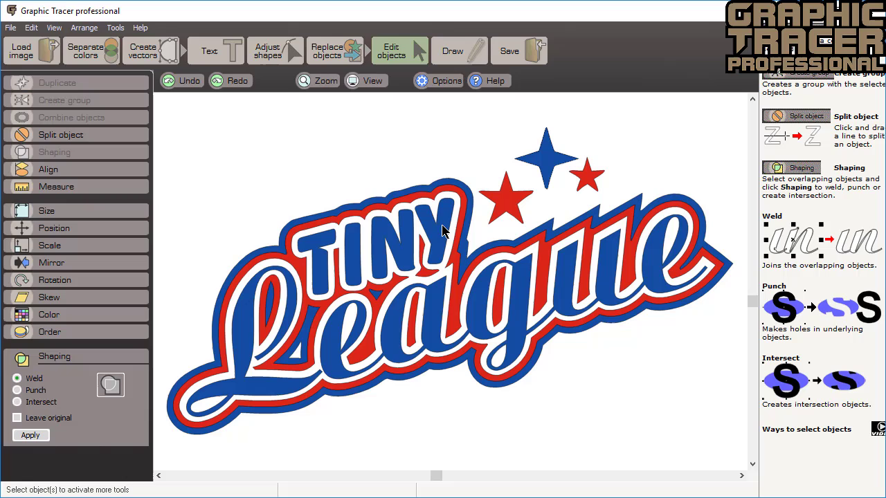
pyautogui.click(354, 268)
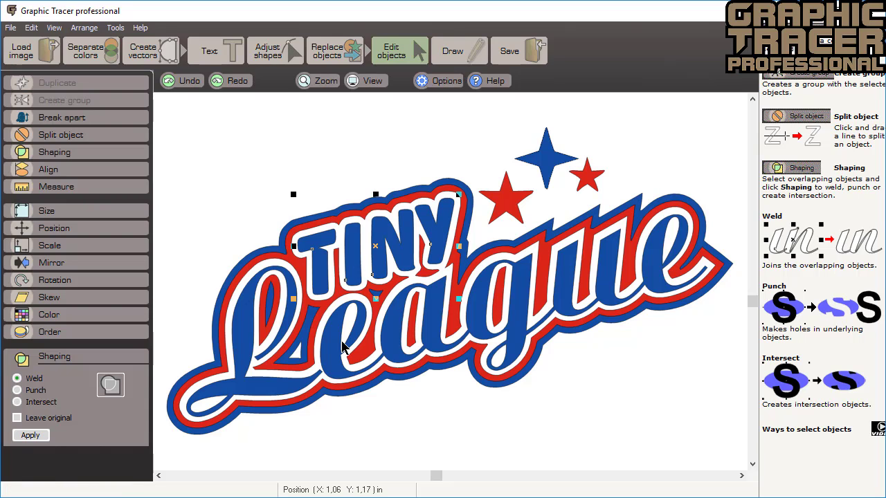
pyautogui.hotkey('ctrl', 'a')
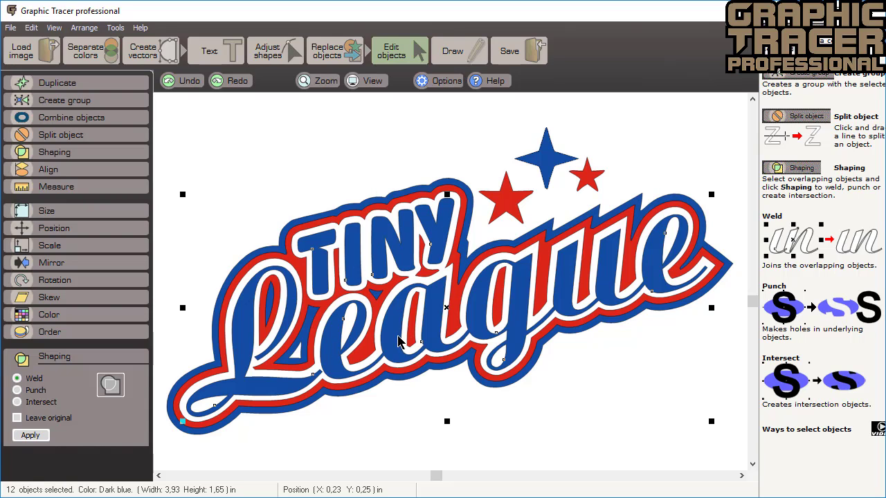
# Step: Recalculate the logo contours outside with pointed corners at 0.05 in distance and apply
pyautogui.click(335, 47)
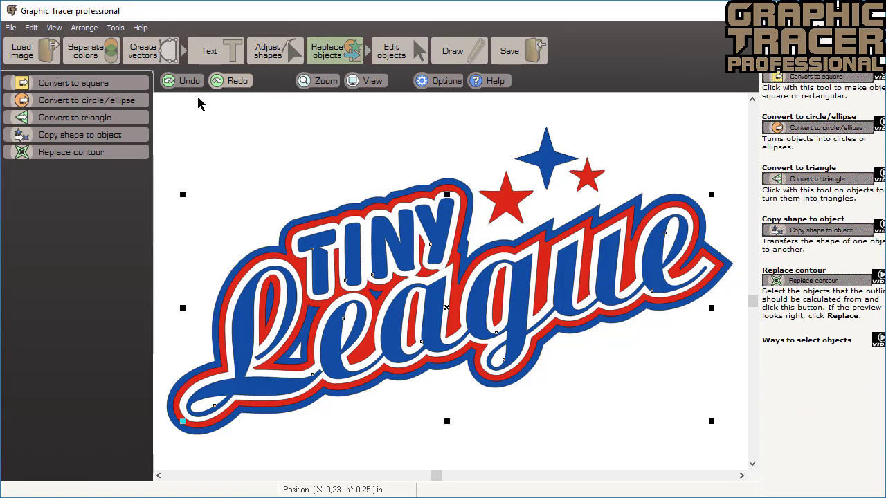
pyautogui.click(132, 152)
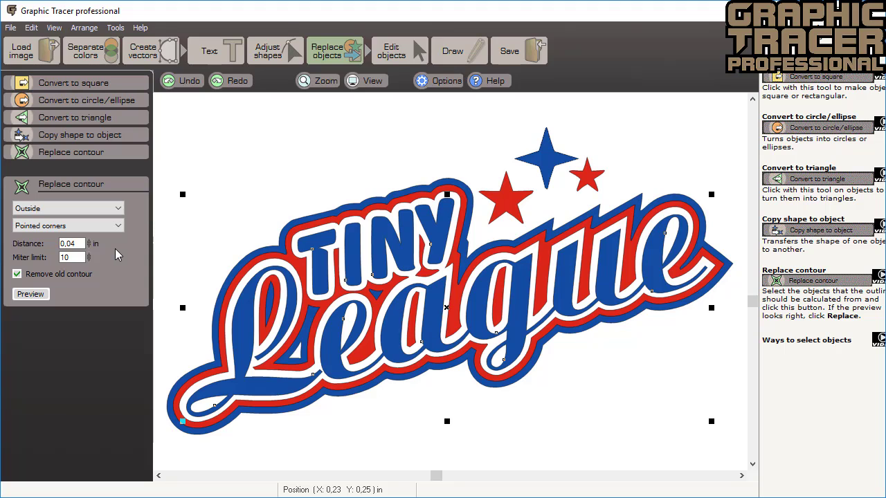
pyautogui.click(32, 294)
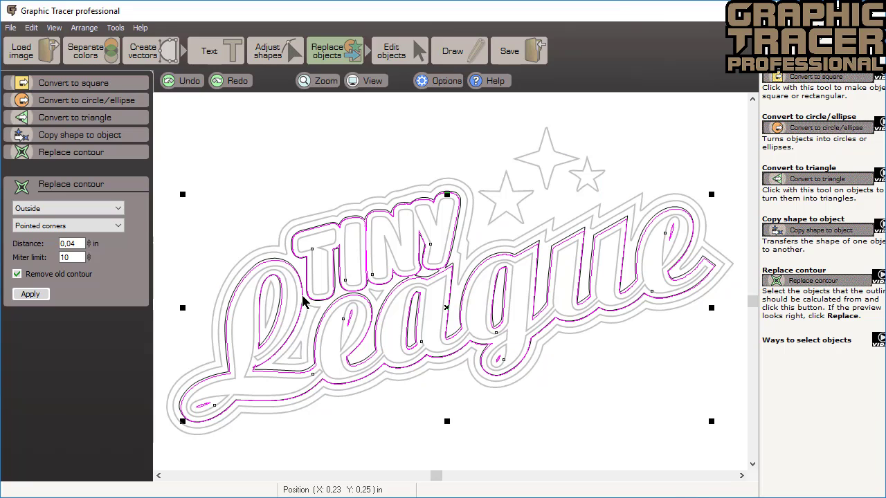
pyautogui.scroll(2, 285, 277)
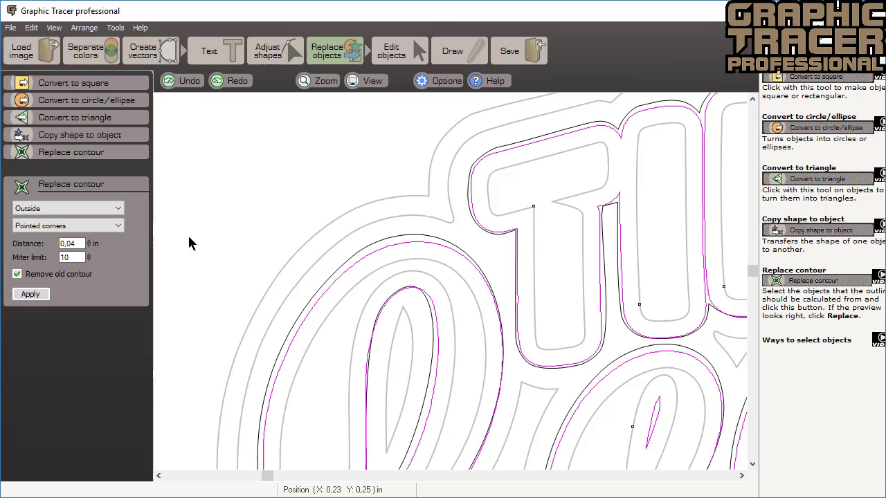
pyautogui.click(87, 241)
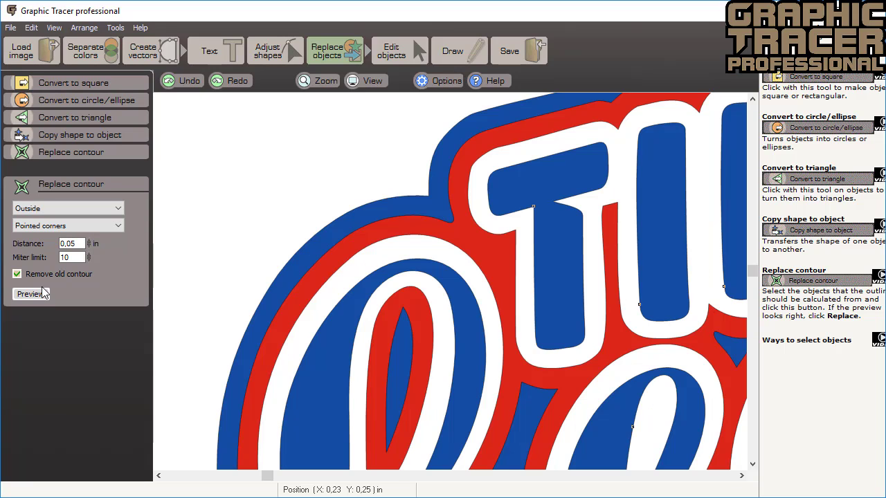
pyautogui.click(30, 294)
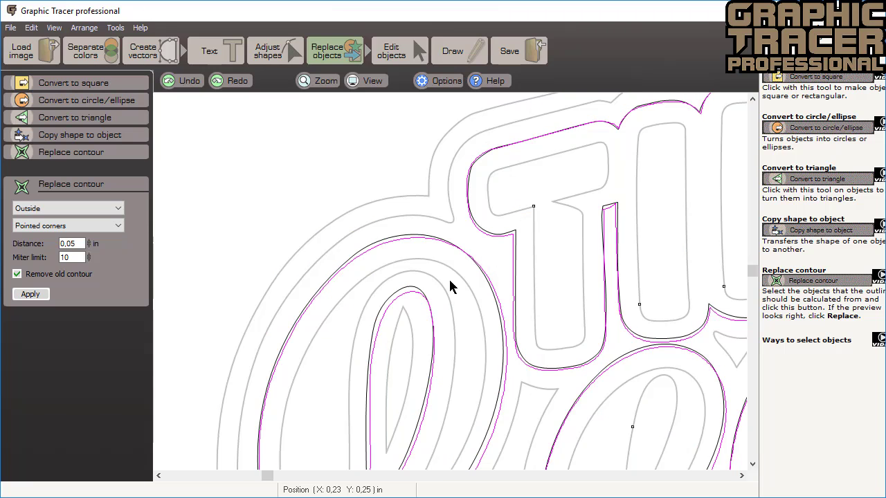
pyautogui.scroll(-5, 449, 287)
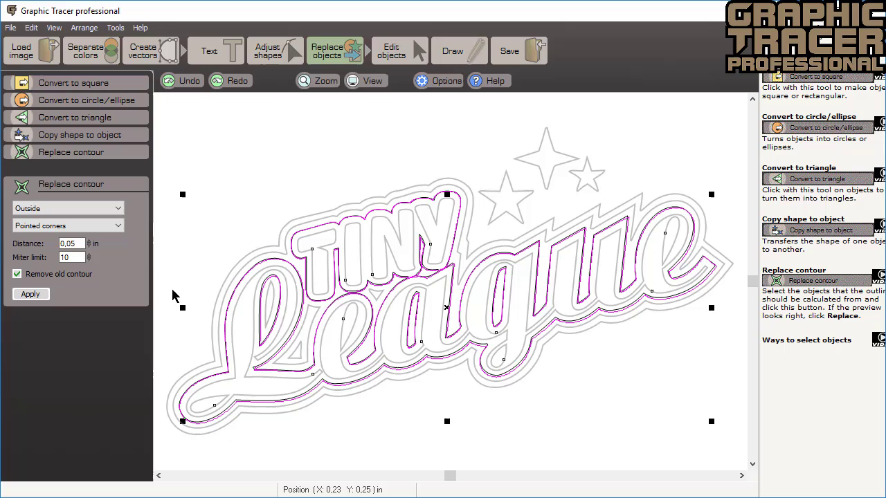
pyautogui.click(43, 296)
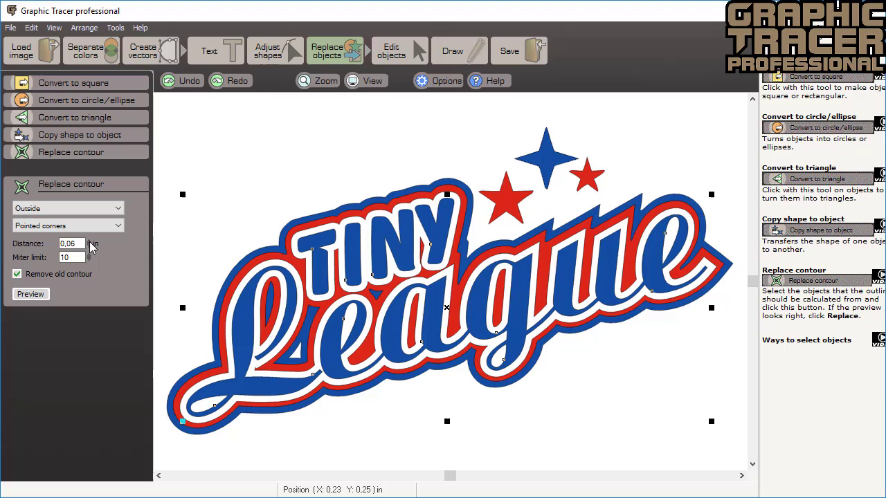
# Step: Raise the contour distance to 0.10 in, add the teardrop to the selection, and apply
pyautogui.click(89, 241)
pyautogui.click(89, 241)
pyautogui.click(89, 241)
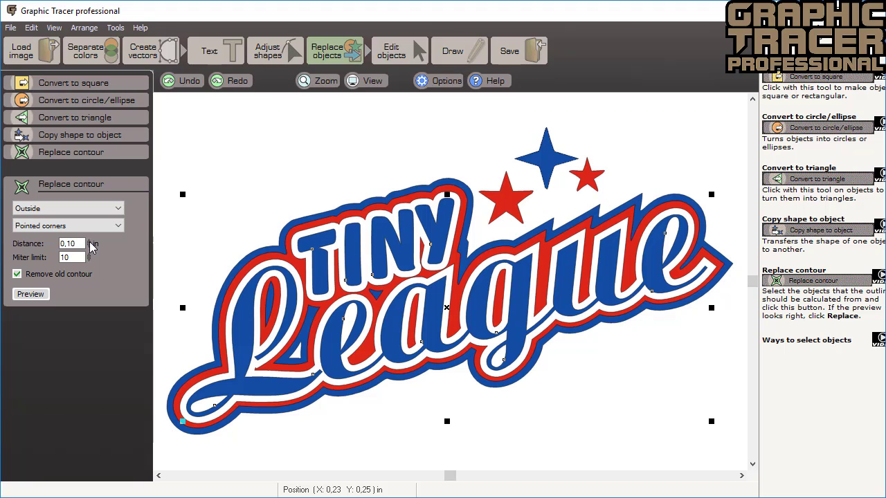
pyautogui.click(40, 294)
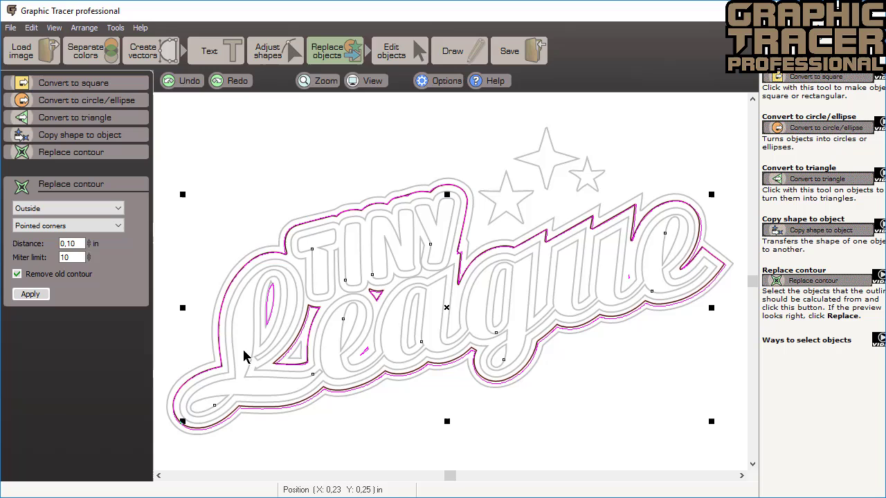
pyautogui.scroll(2, 269, 301)
pyautogui.scroll(2, 449, 283)
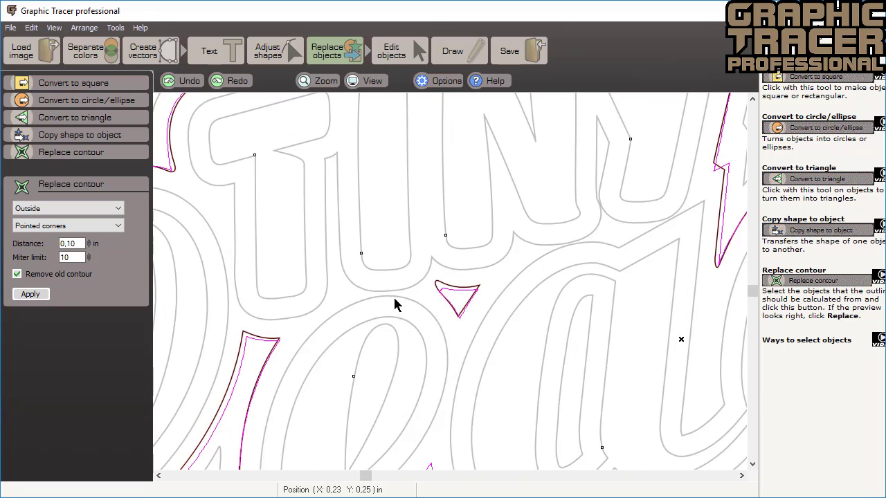
pyautogui.click(158, 476)
pyautogui.click(158, 476)
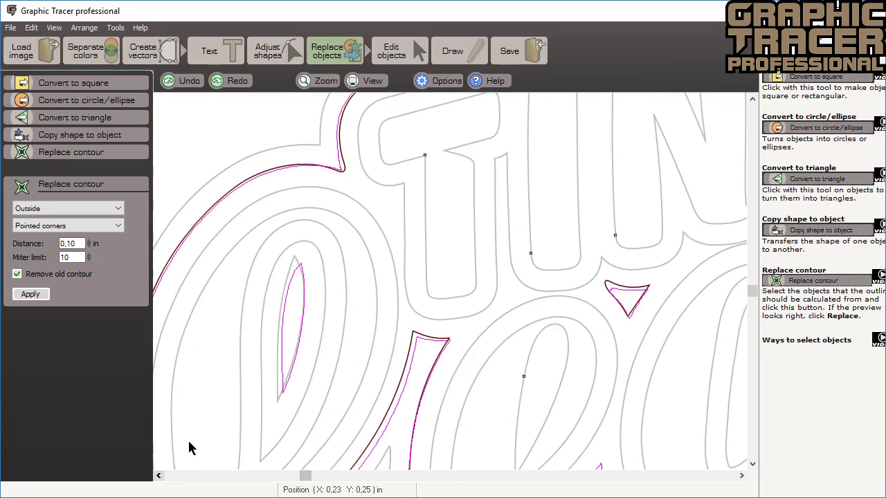
pyautogui.keyDown('shift'); pyautogui.click(287, 287); pyautogui.keyUp('shift')
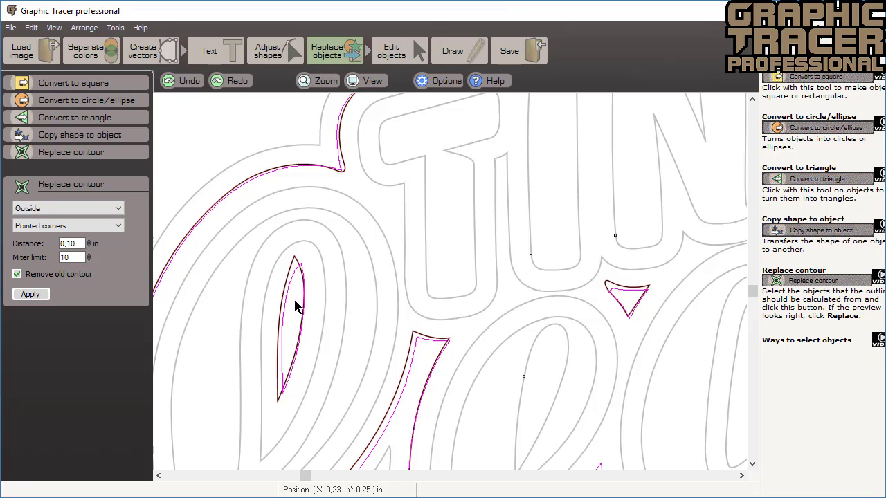
pyautogui.scroll(-3, 296, 306)
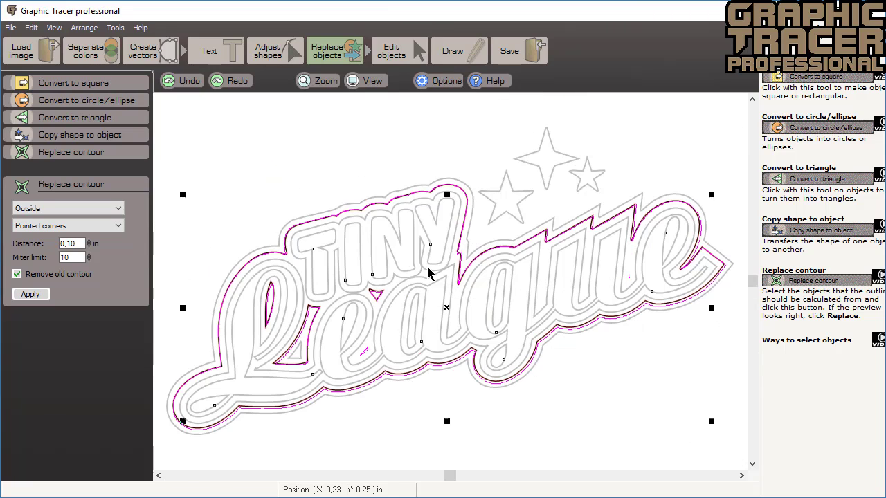
pyautogui.click(29, 296)
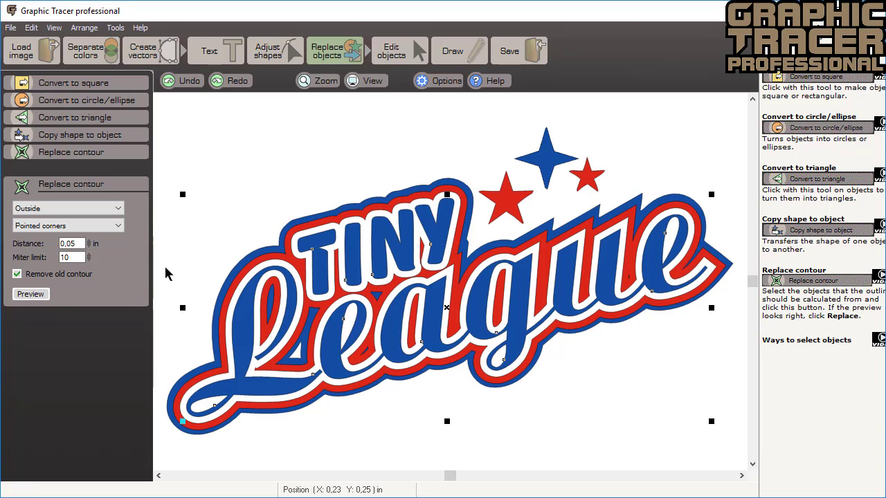
# Step: Raise the contour distance to 0,15 in, apply it to the triangle, then deselect
pyautogui.click(90, 242)
pyautogui.click(89, 241)
pyautogui.click(89, 242)
pyautogui.click(89, 242)
pyautogui.click(89, 242)
pyautogui.click(90, 241)
pyautogui.click(89, 241)
pyautogui.click(30, 294)
pyautogui.scroll(4, 448, 277)
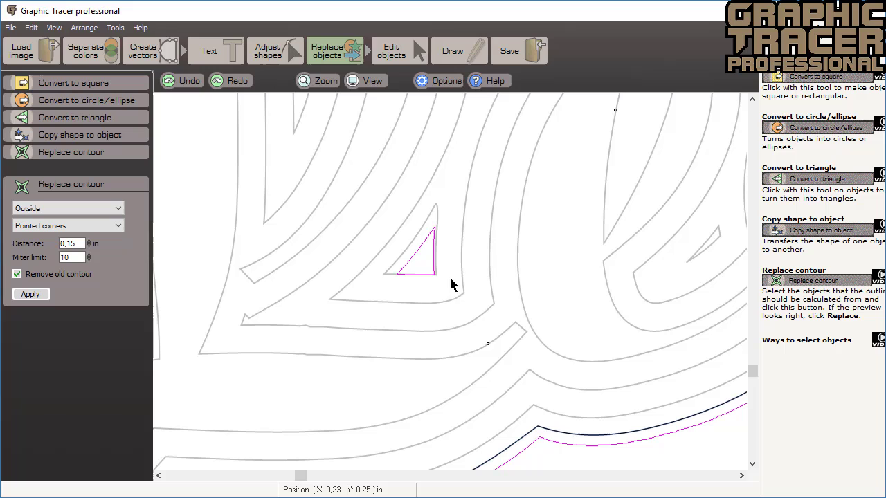
pyautogui.scroll(-4, 448, 278)
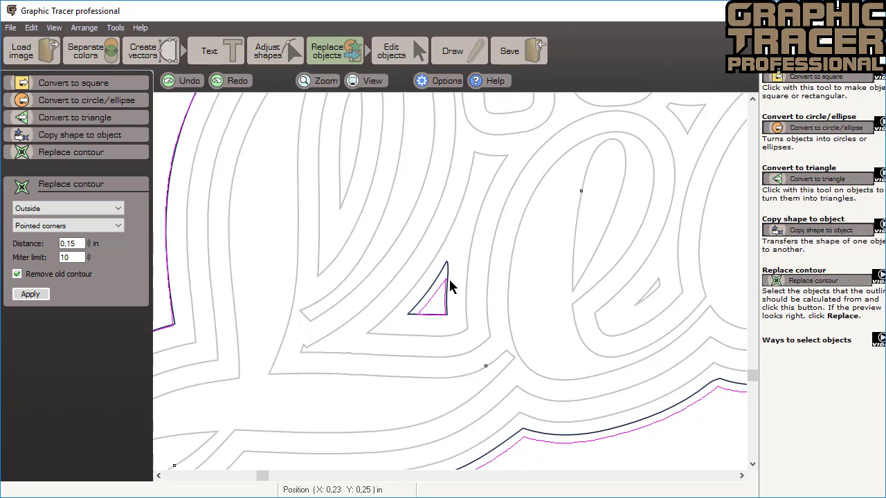
pyautogui.click(29, 294)
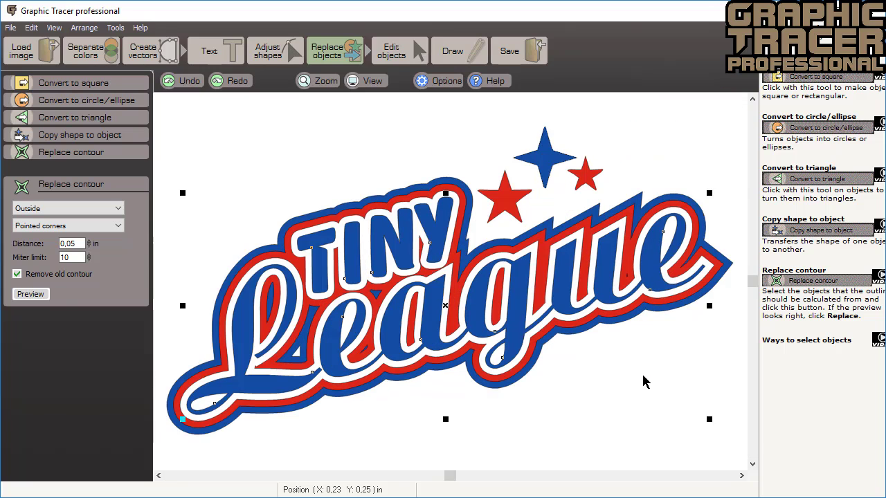
pyautogui.click(485, 179)
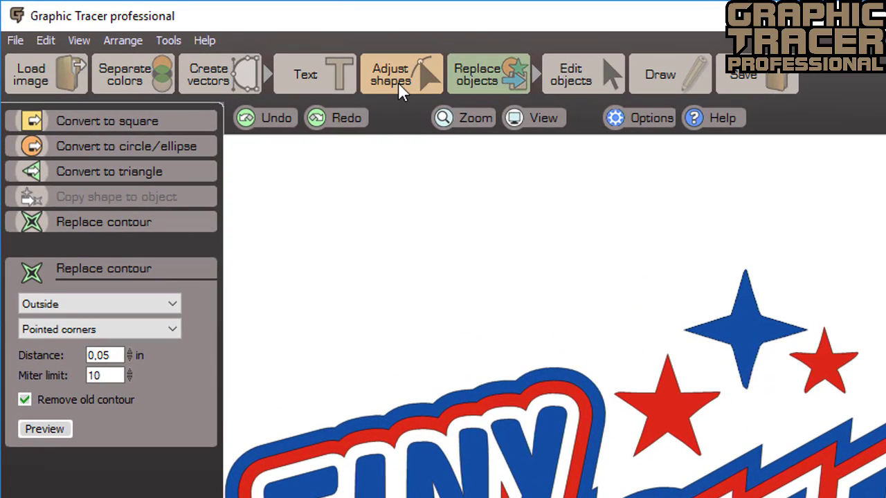
# Step: In Adjust shapes, select the large red star and pick out the node at its left tip
pyautogui.click(399, 84)
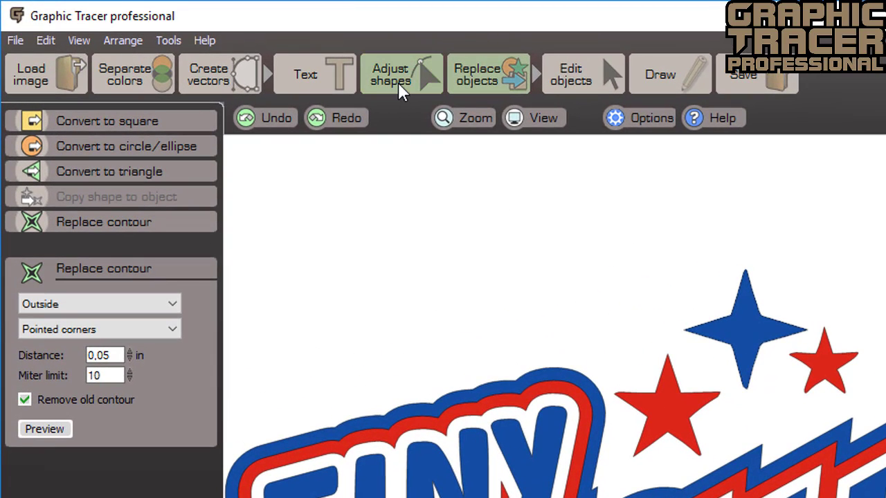
pyautogui.click(638, 395)
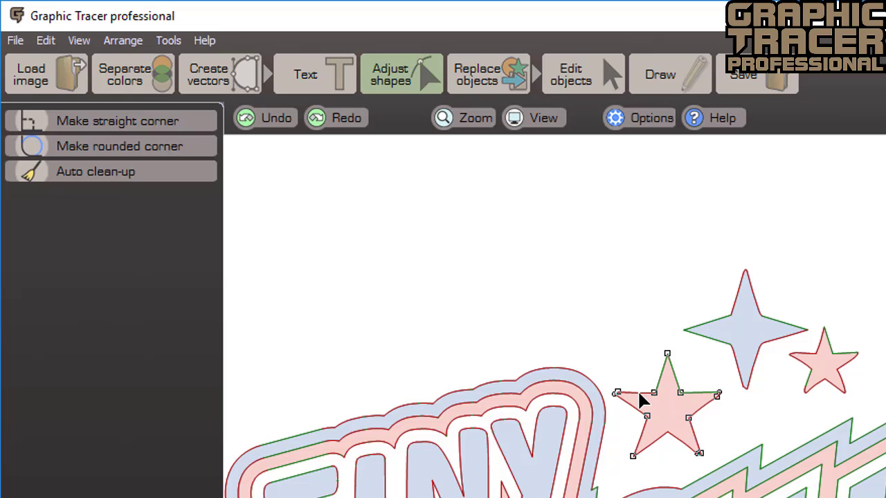
pyautogui.click(640, 395)
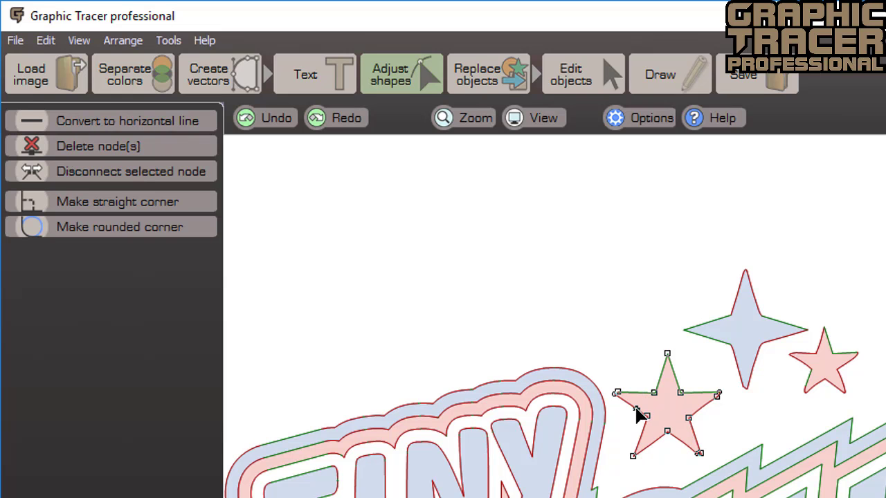
pyautogui.click(636, 409)
pyautogui.click(644, 443)
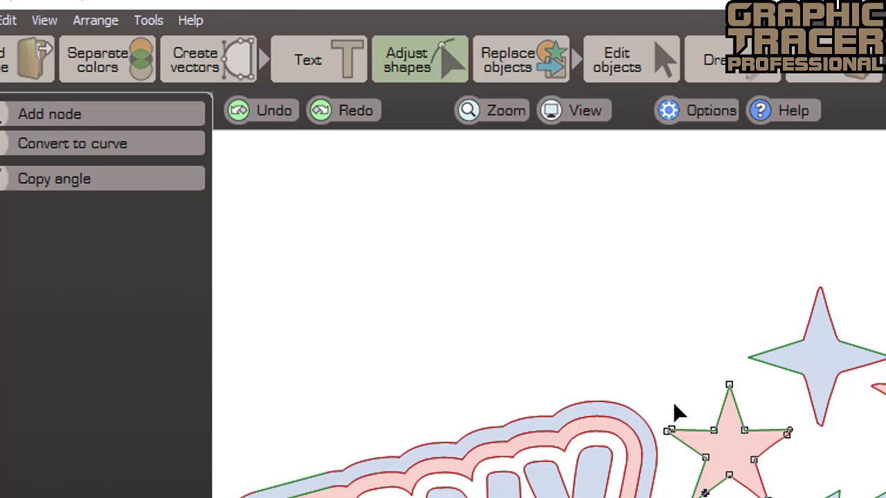
pyautogui.moveTo(678, 413); pyautogui.dragTo(669, 448)
pyautogui.scroll(3, 668, 448)
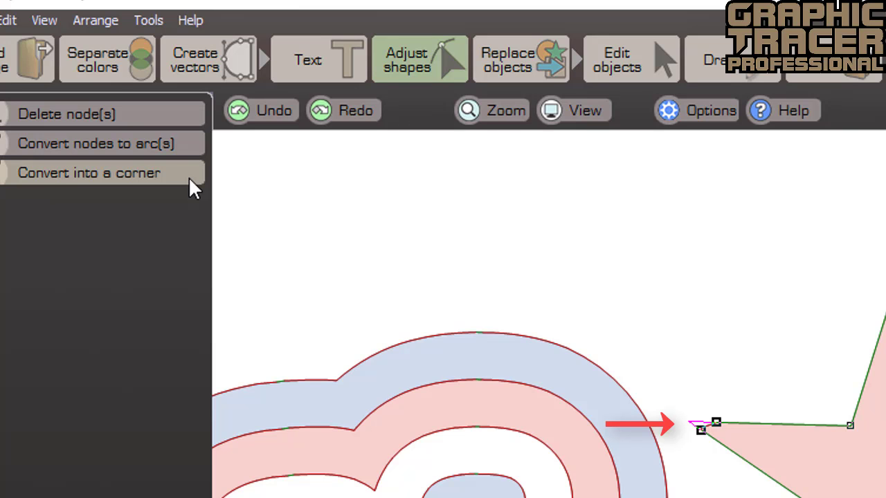
# Step: Make the left tip a sharp corner, then mirror the star's left-half nodes onto the right side
pyautogui.click(188, 177)
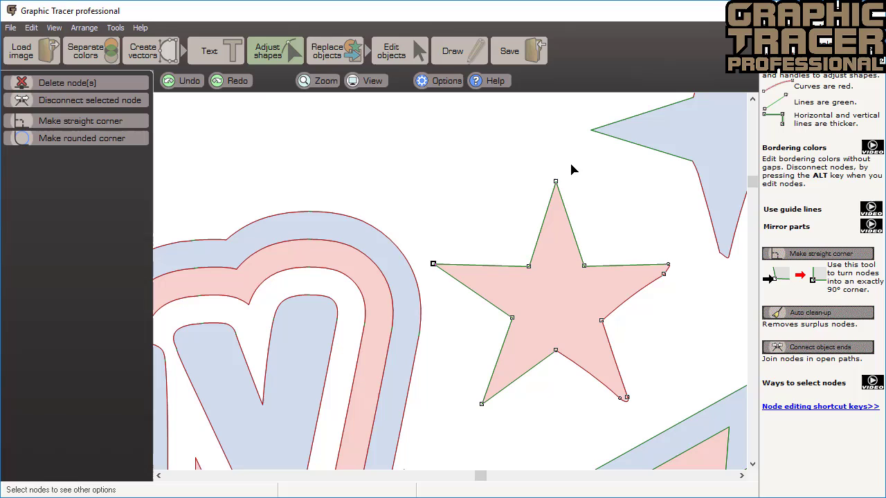
pyautogui.moveTo(556, 172); pyautogui.dragTo(424, 428)
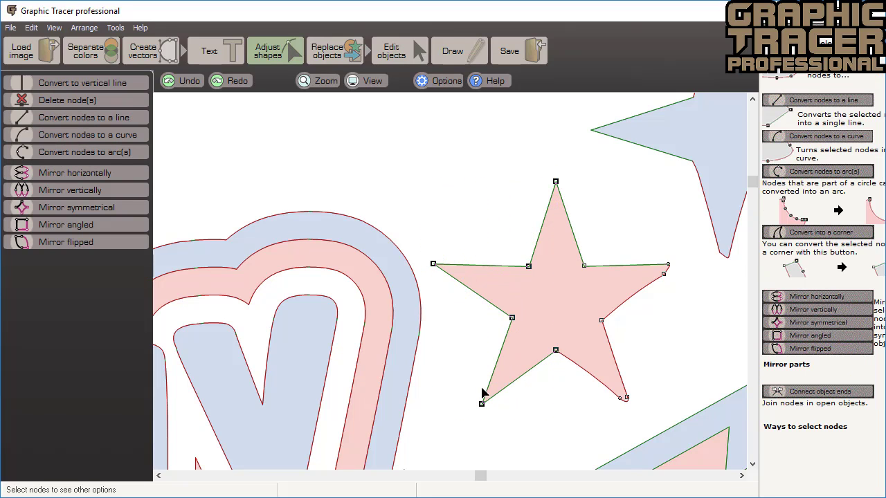
pyautogui.click(141, 171)
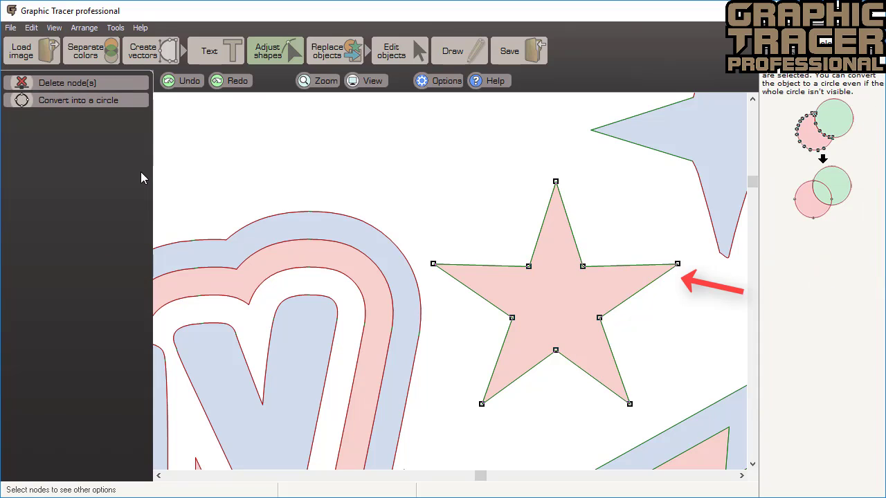
pyautogui.click(363, 191)
pyautogui.scroll(-5, 429, 242)
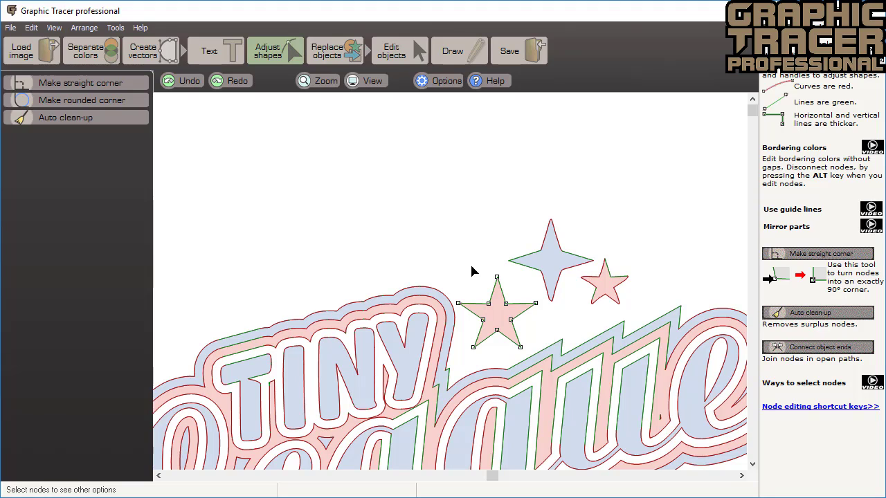
# Step: Use Copy shape to object to apply the large red star's outline to the small red star
pyautogui.click(343, 61)
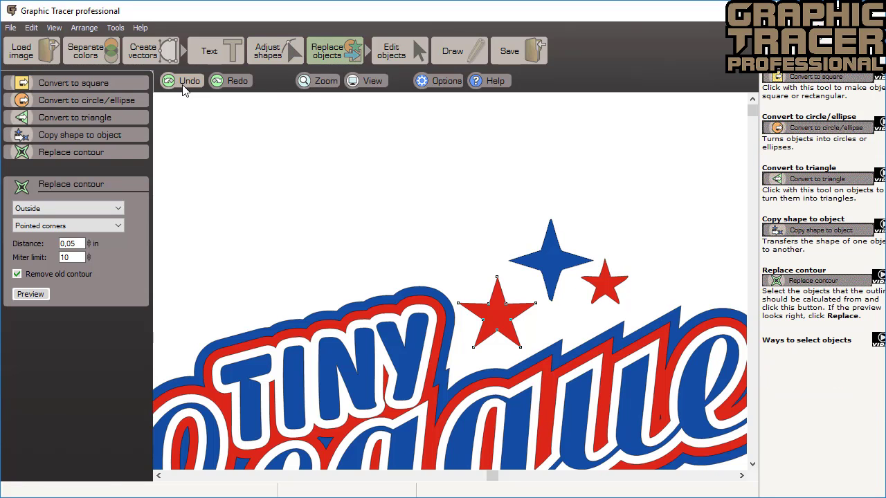
pyautogui.click(137, 135)
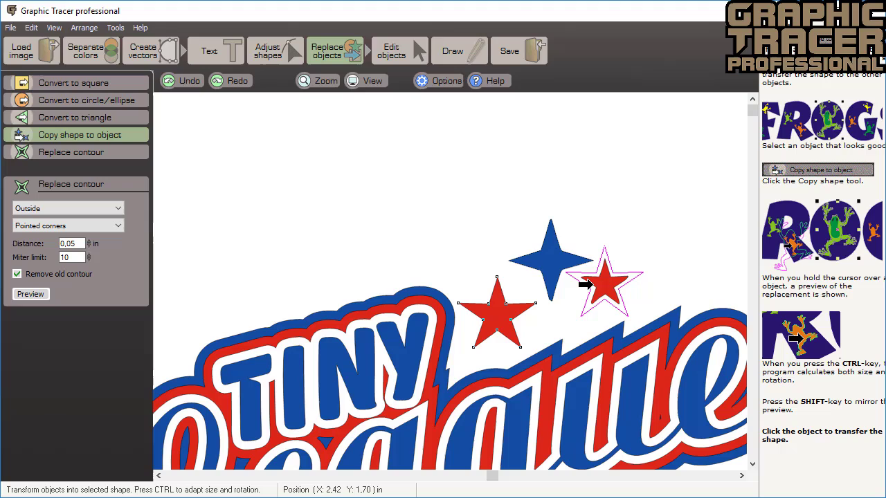
pyautogui.click(585, 284)
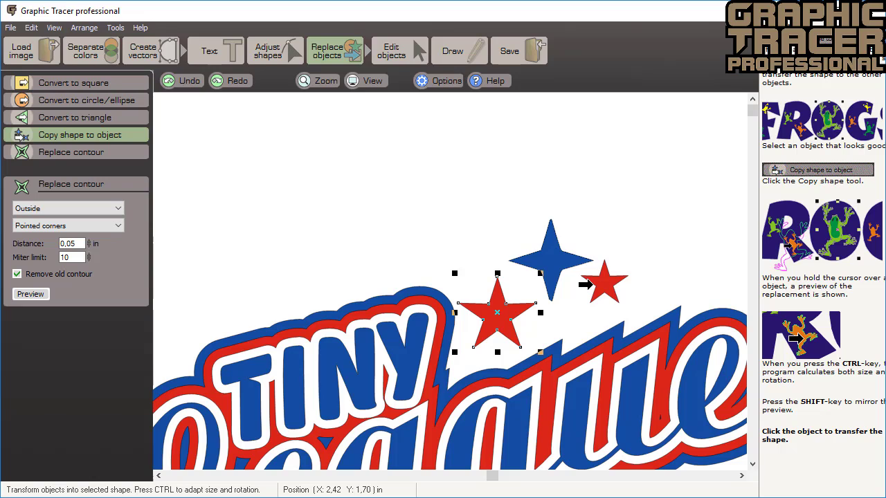
pyautogui.click(125, 138)
# Step: Straighten the two curved upper edges of the blue four-pointed star into lines
pyautogui.click(529, 260)
pyautogui.click(280, 58)
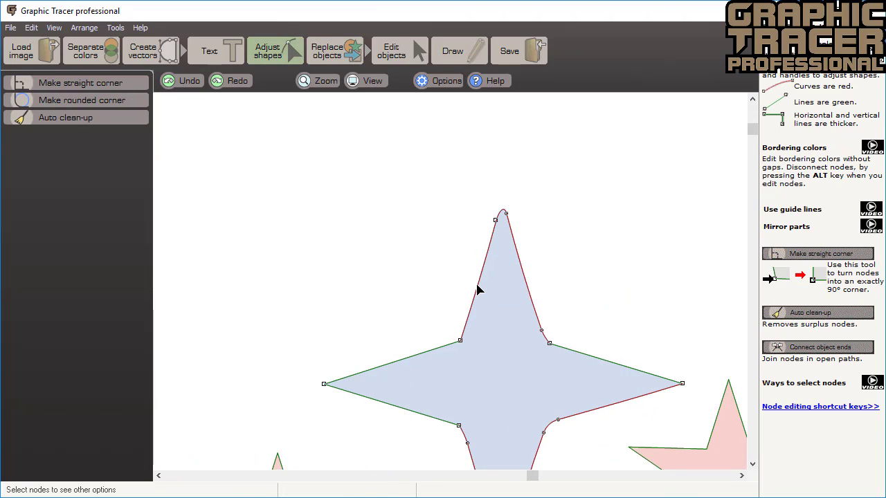
pyautogui.doubleClick(477, 290)
pyautogui.click(519, 253)
pyautogui.doubleClick(519, 253)
# Step: Mirror the blue star symmetrically around its top and left tip nodes
pyautogui.moveTo(514, 187); pyautogui.dragTo(474, 251)
pyautogui.keyDown('shift'); pyautogui.click(324, 384); pyautogui.keyUp('shift')
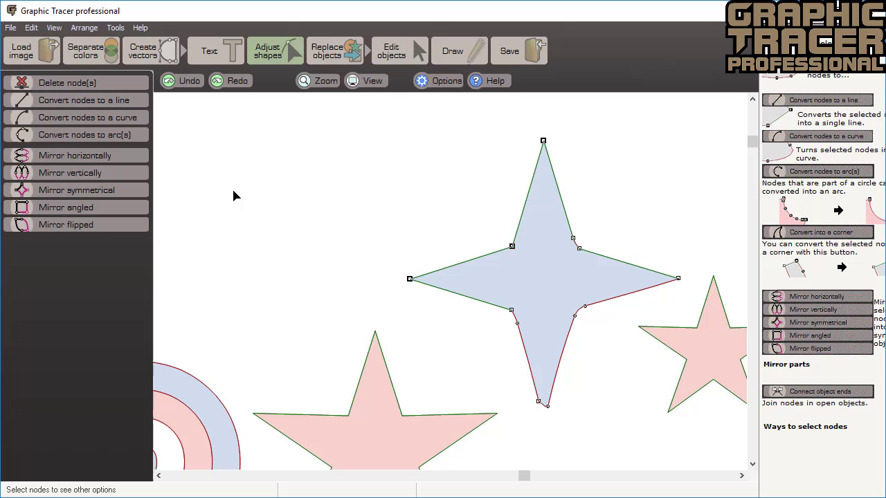
pyautogui.click(137, 188)
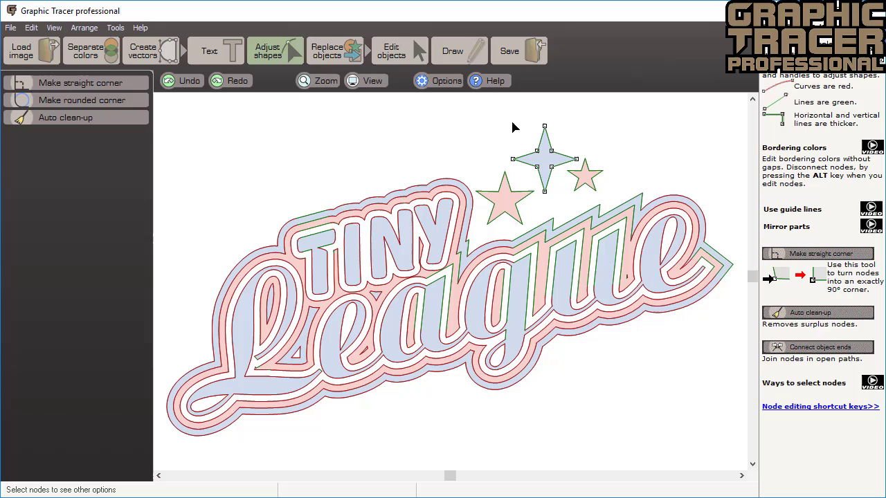
# Step: Show the Save, Save as, Export and Print options for the finished logo
pyautogui.click(521, 45)
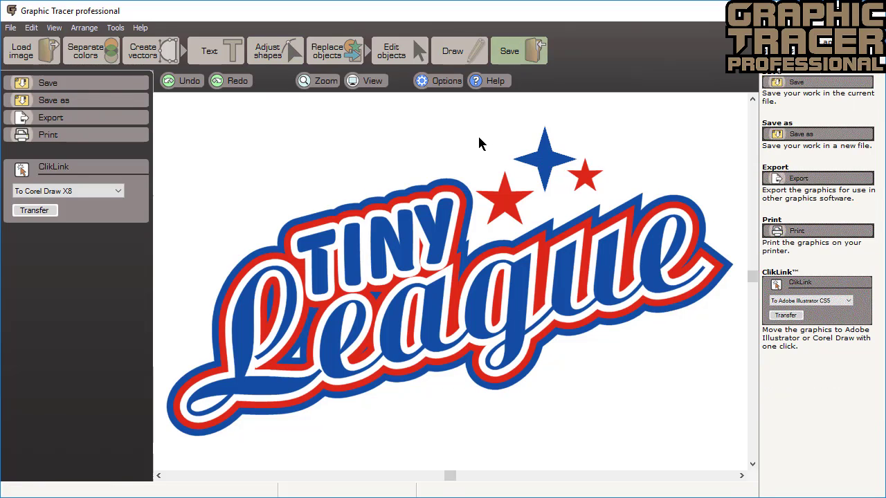